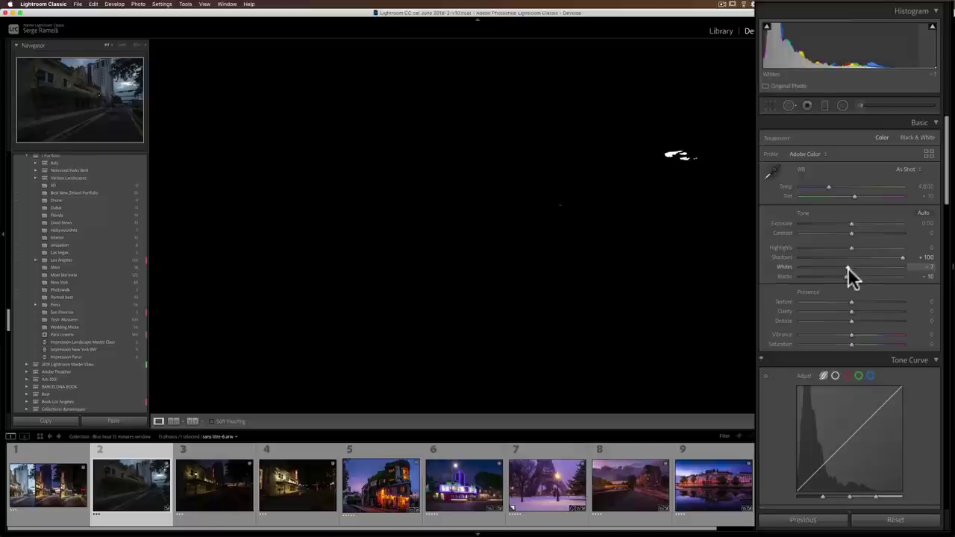
Adjust the daylight street photo to Exposure +1.46, Contrast +28, Highlights -73 and Whites +13, with Temp 4,563 and Tint +16.
{"action": "left_click_drag", "start_coordinate": [842, 270], "coordinate": [858, 266]}
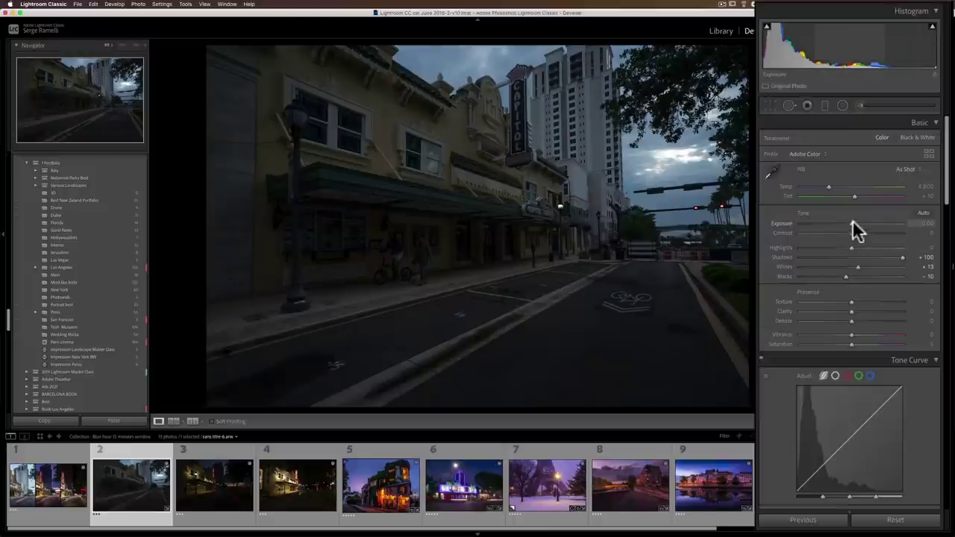
{"action": "mouse_move", "coordinate": [851, 221]}
{"action": "left_mouse_down"}
{"action": "mouse_move", "coordinate": [863, 224]}
{"action": "mouse_move", "coordinate": [842, 252]}
{"action": "mouse_move", "coordinate": [789, 260]}
{"action": "mouse_move", "coordinate": [811, 258]}
{"action": "left_mouse_up"}
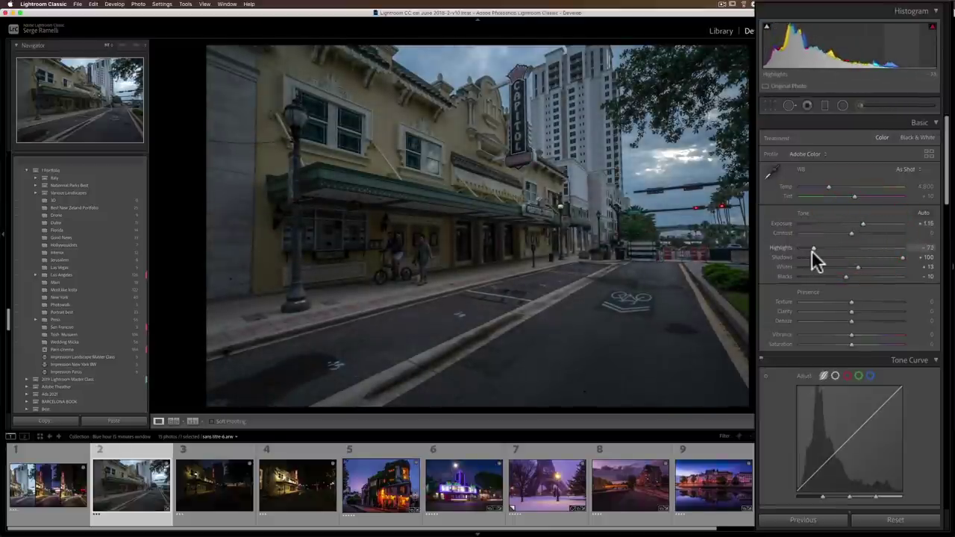
{"action": "mouse_move", "coordinate": [864, 228]}
{"action": "left_mouse_down"}
{"action": "mouse_move", "coordinate": [841, 197]}
{"action": "mouse_move", "coordinate": [866, 230]}
{"action": "left_mouse_up"}
{"action": "left_click", "coordinate": [864, 230]}
{"action": "left_click_drag", "start_coordinate": [828, 186], "coordinate": [857, 198]}
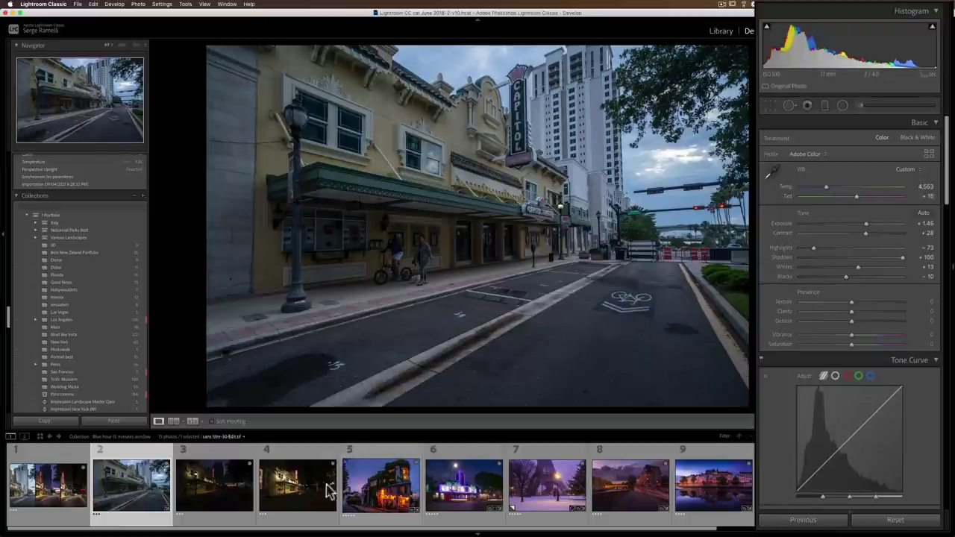
Select the third photo, the dusk theatre shot, and set Shadows to +100, Highlights to -100 and Exposure to +1.60.
{"action": "left_click", "coordinate": [223, 480]}
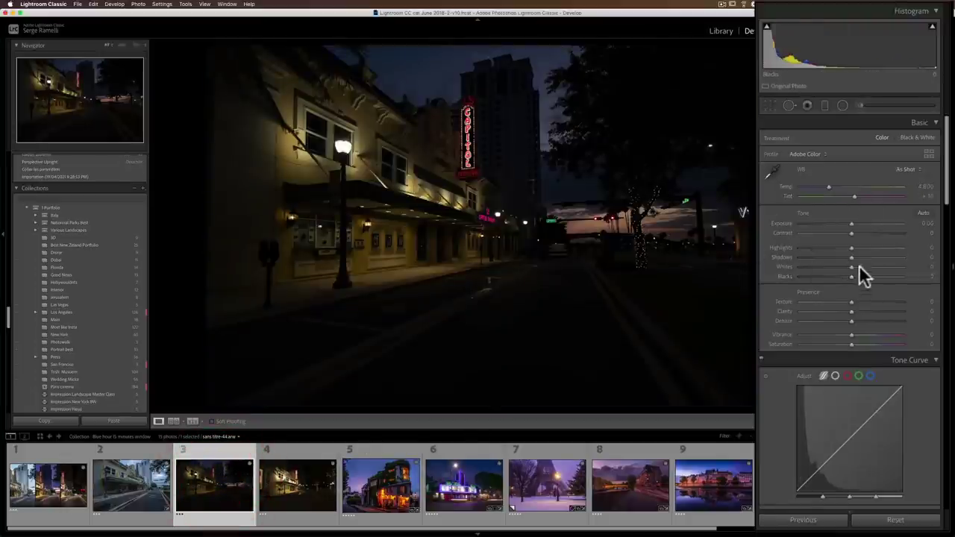
{"action": "left_click_drag", "start_coordinate": [859, 257], "coordinate": [944, 268]}
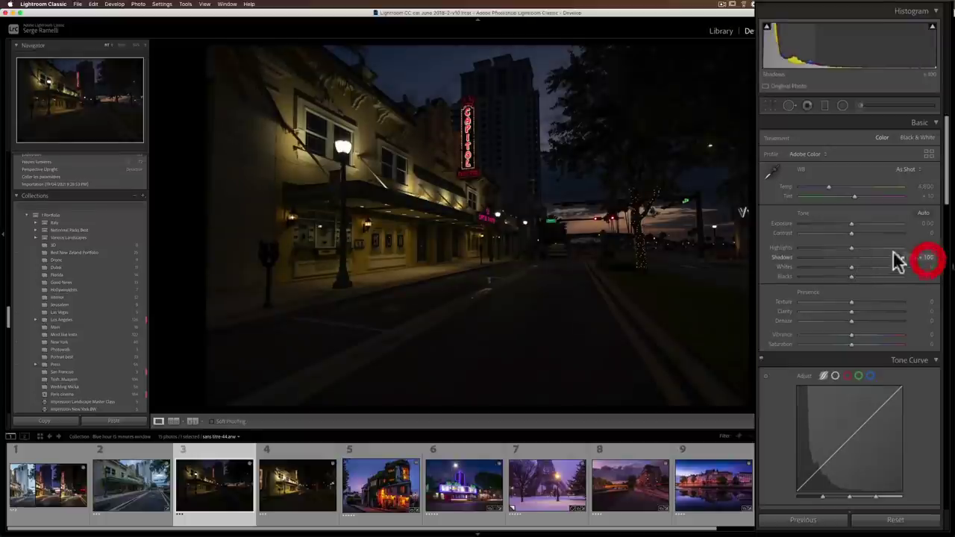
{"action": "left_click_drag", "start_coordinate": [851, 248], "coordinate": [799, 247]}
{"action": "left_click_drag", "start_coordinate": [851, 220], "coordinate": [863, 223]}
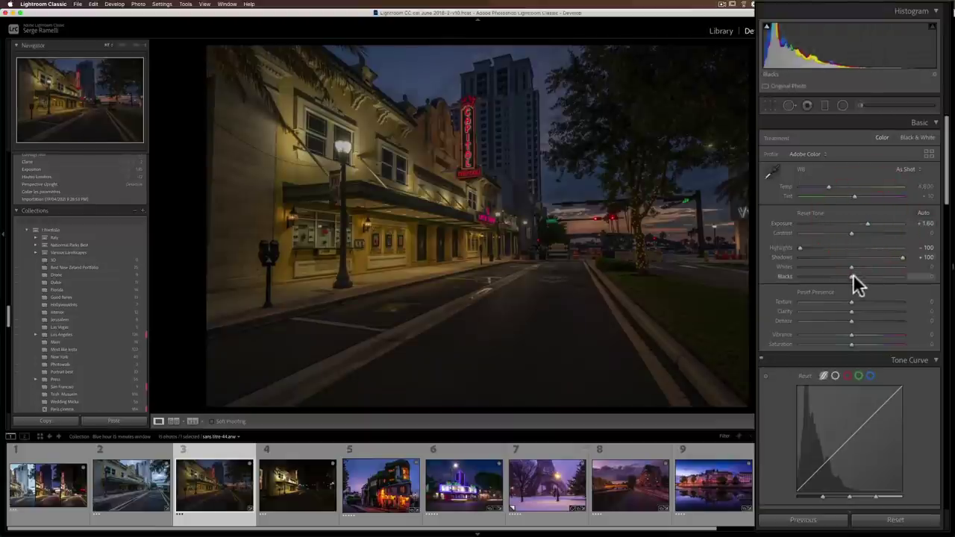
Set the dusk theatre photo's black and white points to Blacks -13 and Whites +68, using the clipping preview.
{"action": "left_click_drag", "start_coordinate": [852, 275], "coordinate": [844, 276]}
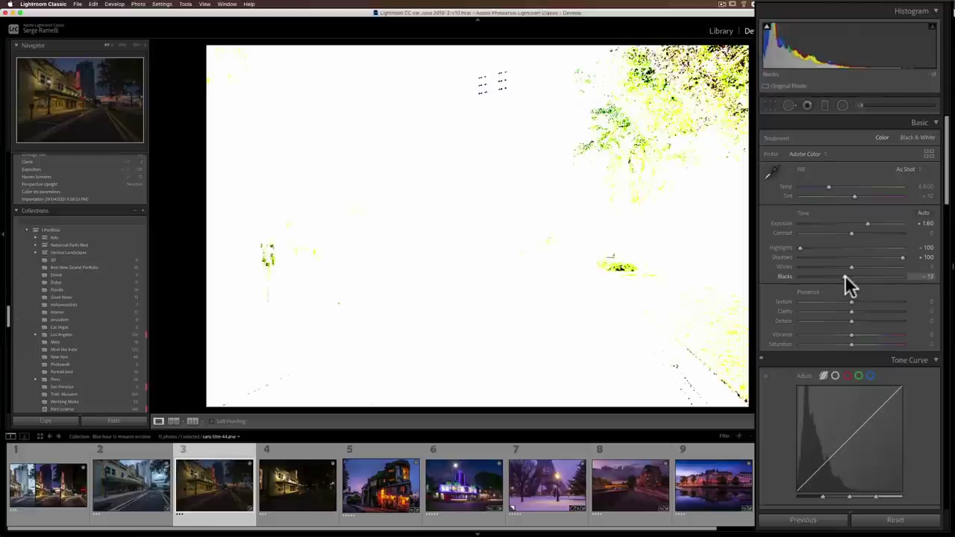
{"action": "left_click_drag", "start_coordinate": [845, 274], "coordinate": [845, 276]}
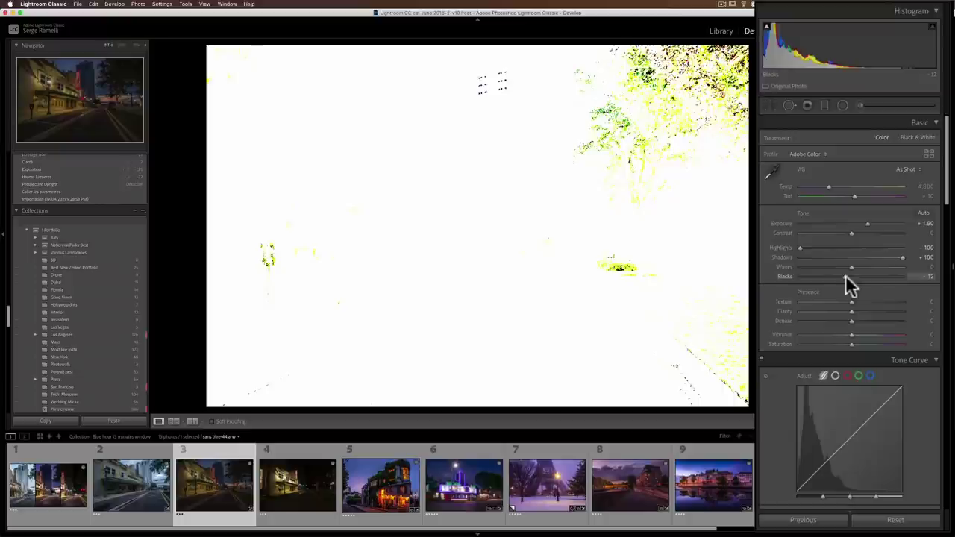
{"action": "left_click_drag", "start_coordinate": [844, 275], "coordinate": [845, 276]}
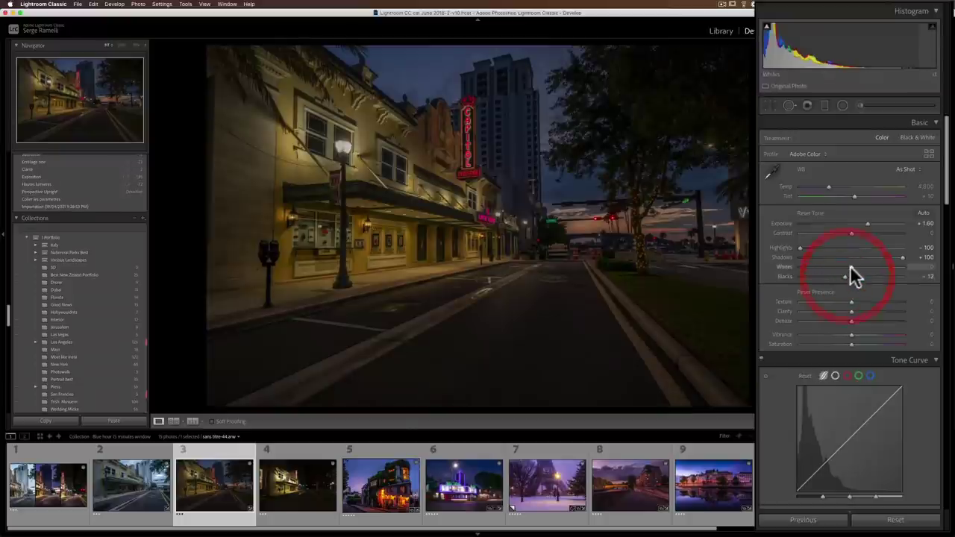
{"action": "left_click_drag", "start_coordinate": [851, 266], "coordinate": [885, 265]}
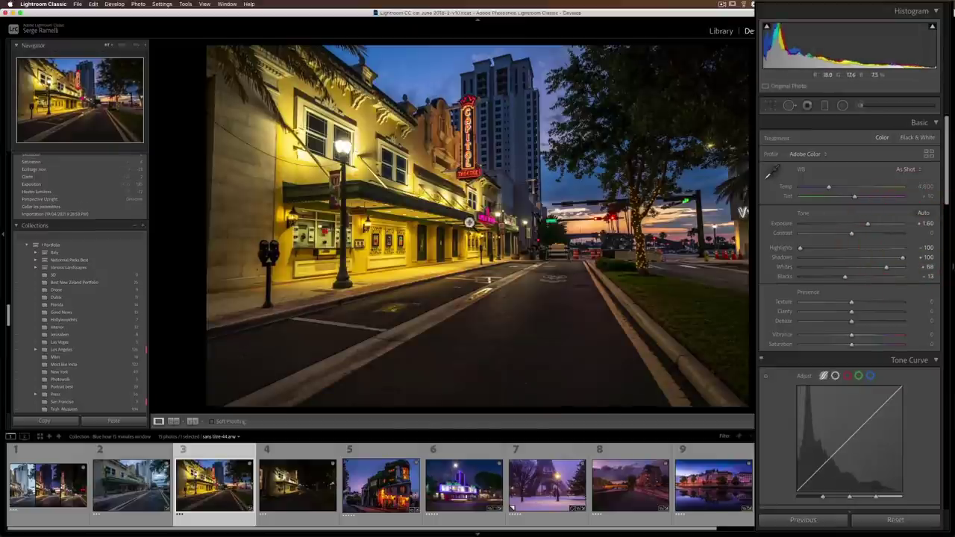
Change the dusk photo's white balance to Daylight and shift the Tint to +20.
{"action": "left_click", "coordinate": [911, 170]}
{"action": "left_click", "coordinate": [911, 186]}
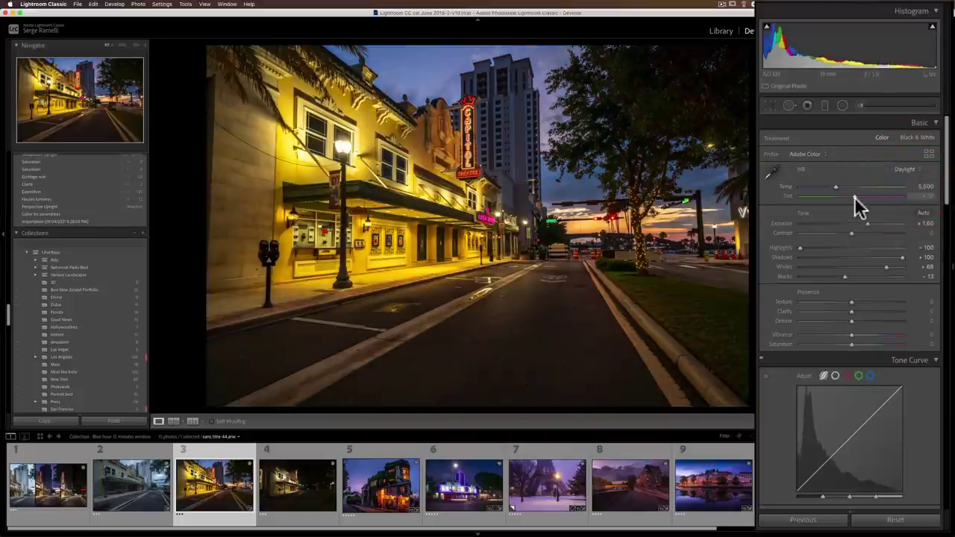
{"action": "left_click_drag", "start_coordinate": [854, 197], "coordinate": [857, 197]}
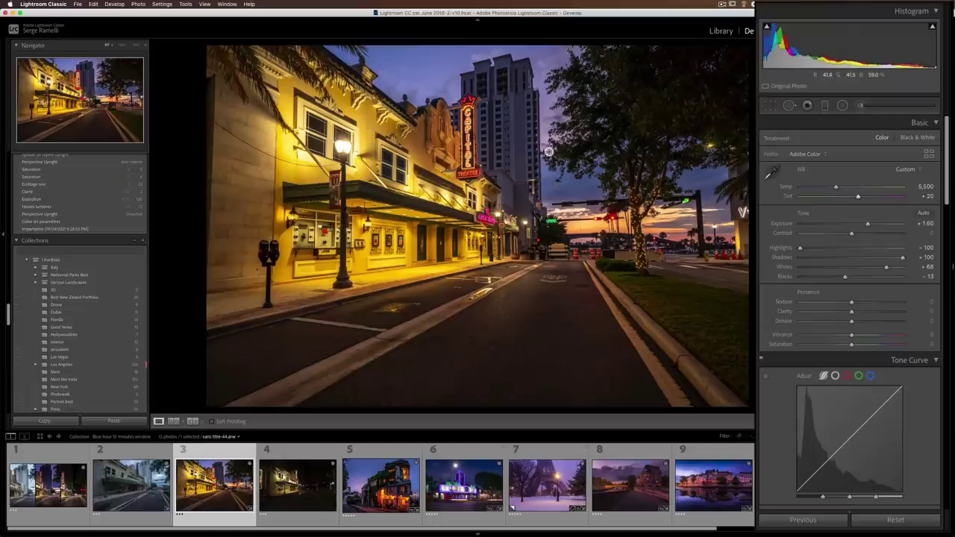
Use the targeted Saturation adjustment on the theatre facade to bring Yellow to -75 and Orange to +17.
{"action": "scroll", "coordinate": [864, 261], "scroll_direction": "down", "scroll_amount": 8}
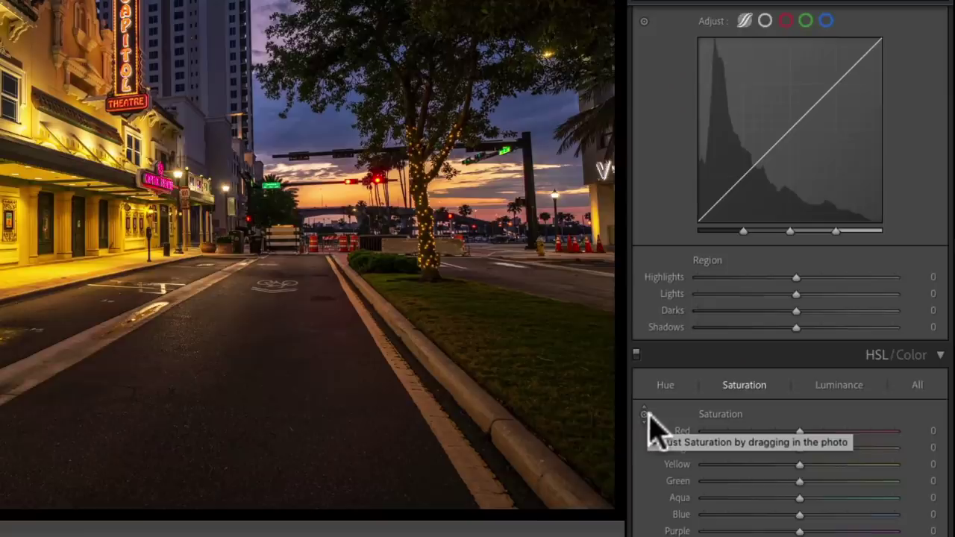
{"action": "left_click", "coordinate": [646, 425]}
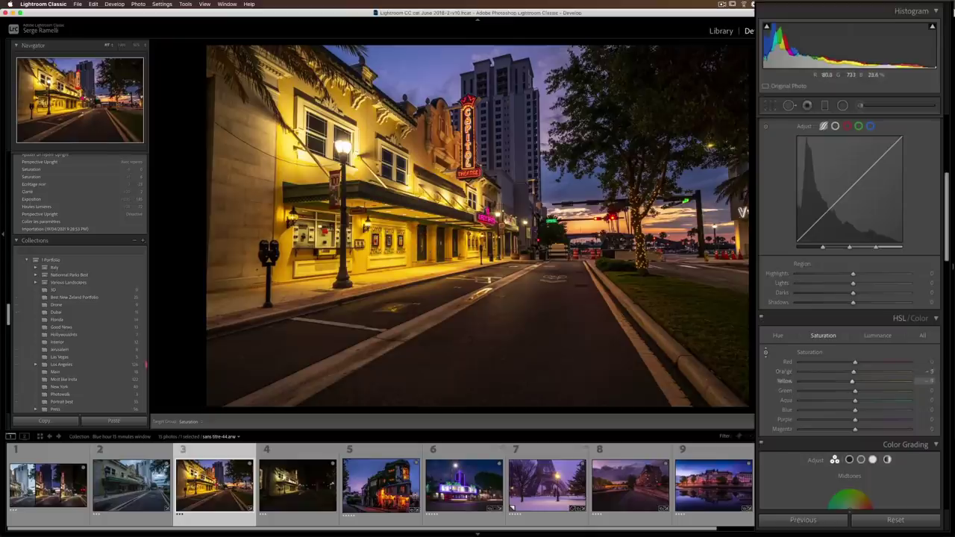
{"action": "left_click_drag", "start_coordinate": [320, 179], "coordinate": [321, 235]}
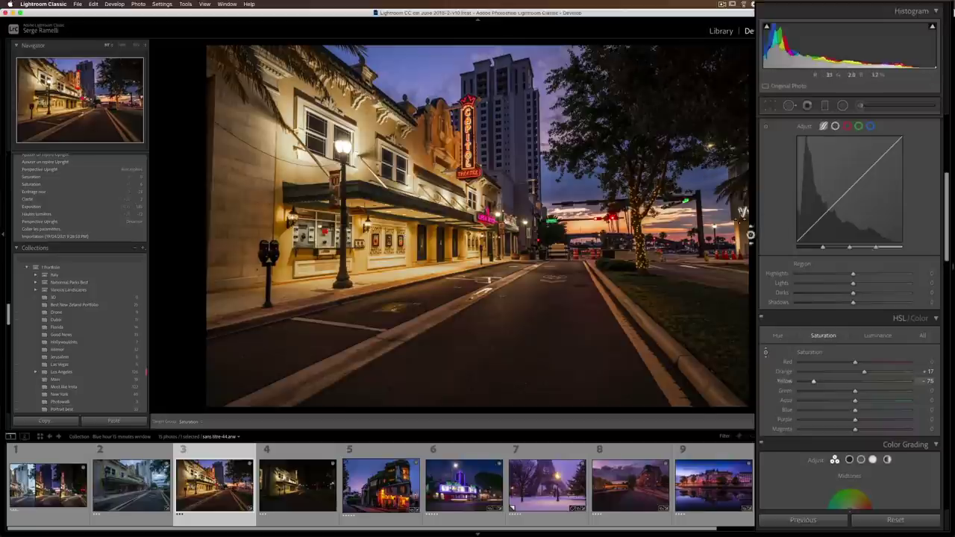
Push the dusk photo's Tint further toward magenta, to +26.
{"action": "scroll", "coordinate": [777, 212], "scroll_direction": "up", "scroll_amount": 5}
{"action": "scroll", "coordinate": [777, 211], "scroll_direction": "up", "scroll_amount": 2}
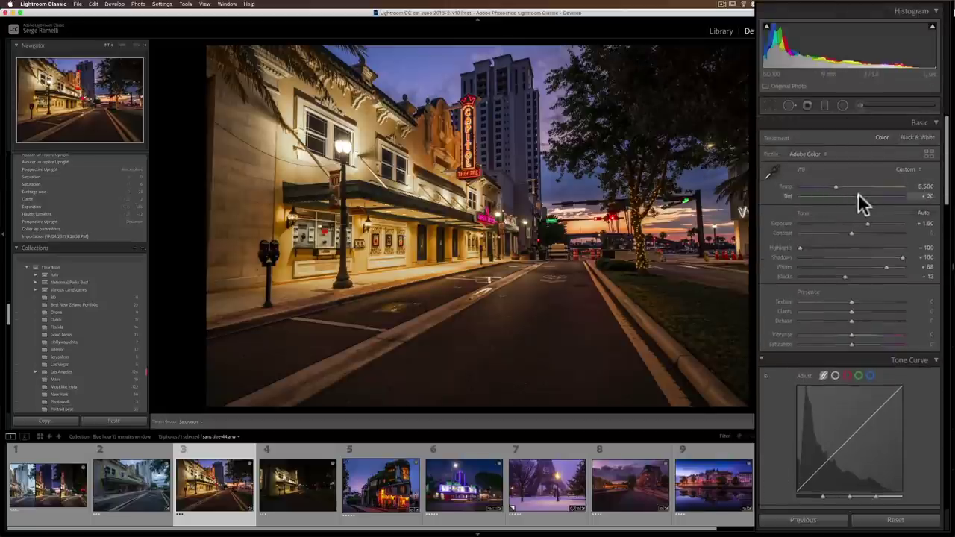
{"action": "left_click", "coordinate": [860, 195]}
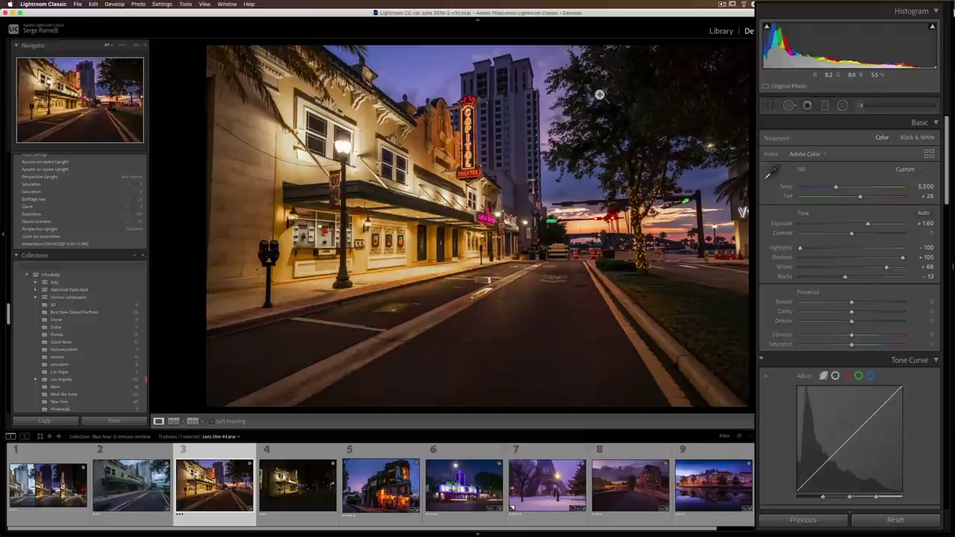
Crop the dusk photo to a 16 x 9 aspect, trimming the wall beside the theatre and the foreground road, and apply it.
{"action": "left_click", "coordinate": [769, 107]}
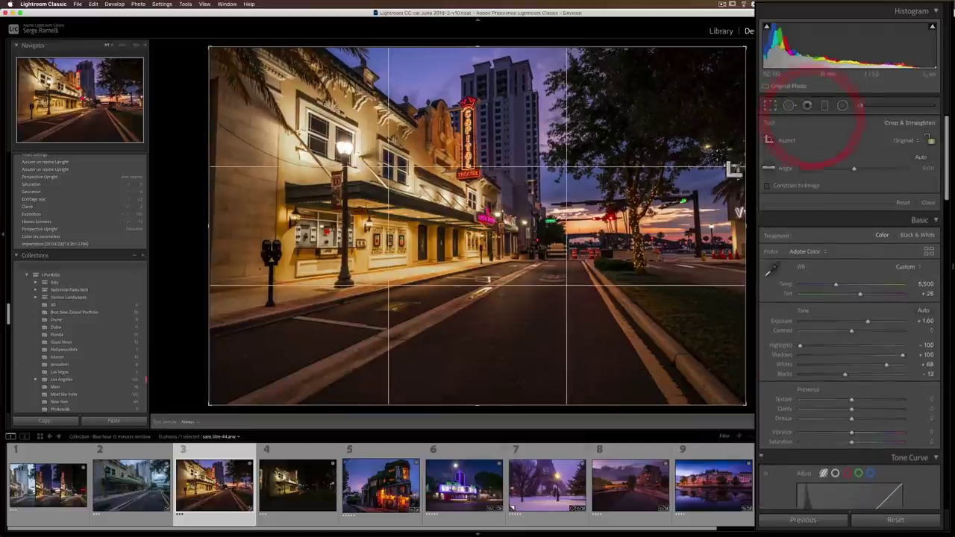
{"action": "left_click", "coordinate": [908, 141]}
{"action": "left_click", "coordinate": [892, 201]}
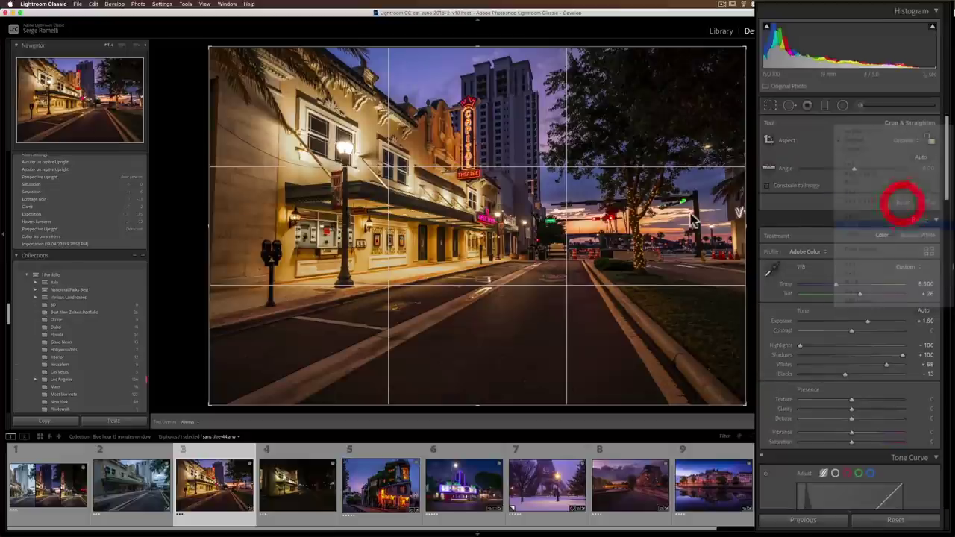
{"action": "left_click_drag", "start_coordinate": [206, 377], "coordinate": [252, 358]}
{"action": "left_click", "coordinate": [485, 317]}
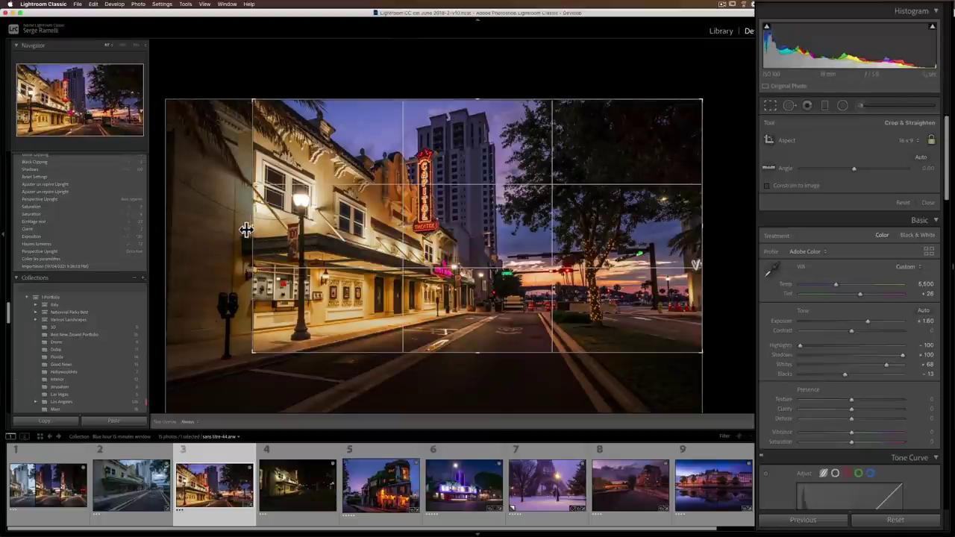
{"action": "left_click", "coordinate": [221, 235]}
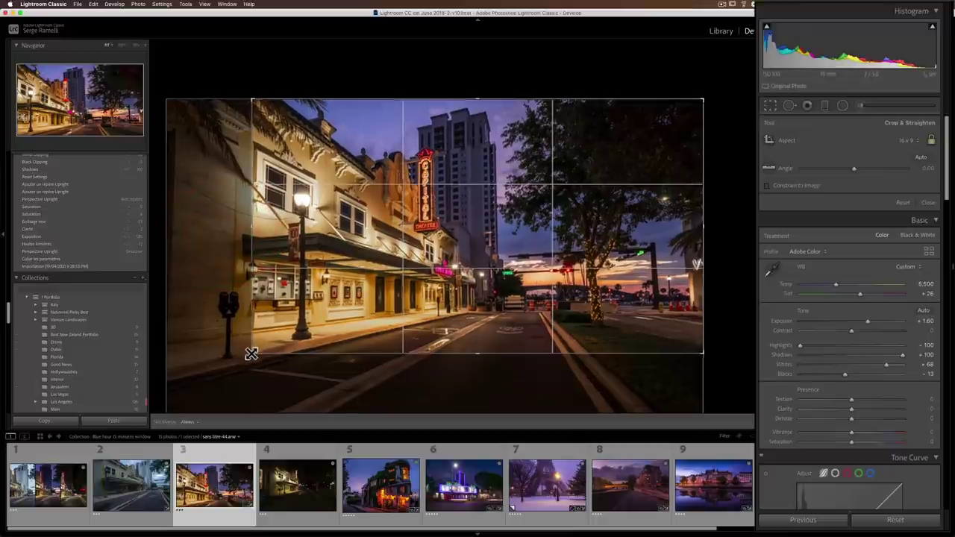
{"action": "left_click_drag", "start_coordinate": [251, 351], "coordinate": [249, 356]}
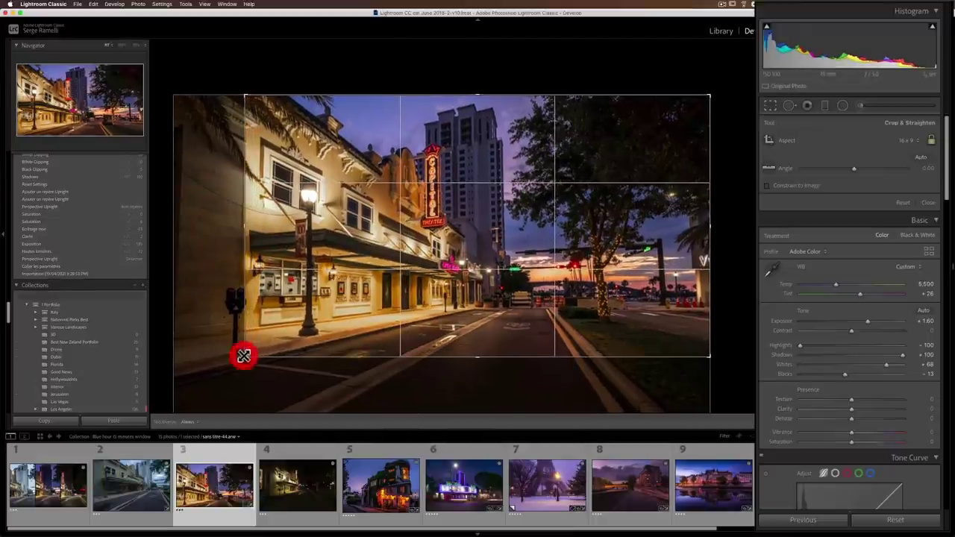
{"action": "double_click", "coordinate": [243, 354]}
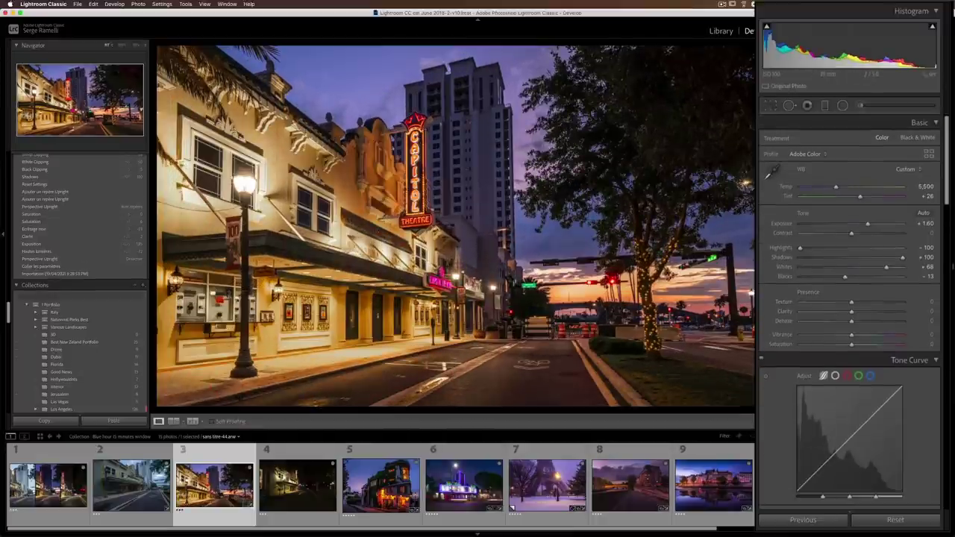
Correct the perspective of the cropped dusk photo with the Auto Upright transform.
{"action": "scroll", "coordinate": [888, 343], "scroll_direction": "down", "scroll_amount": 5}
{"action": "scroll", "coordinate": [874, 340], "scroll_direction": "down", "scroll_amount": 10}
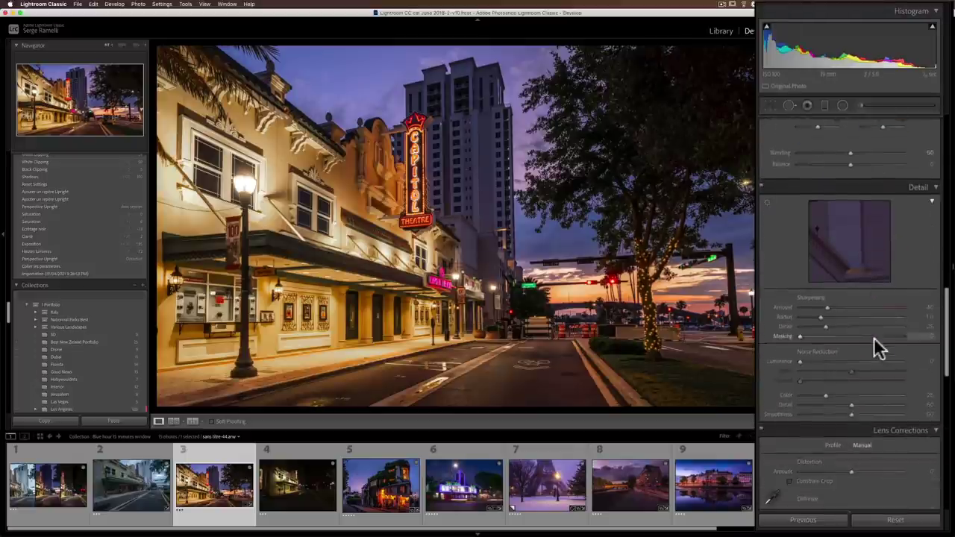
{"action": "scroll", "coordinate": [874, 339], "scroll_direction": "down", "scroll_amount": 8}
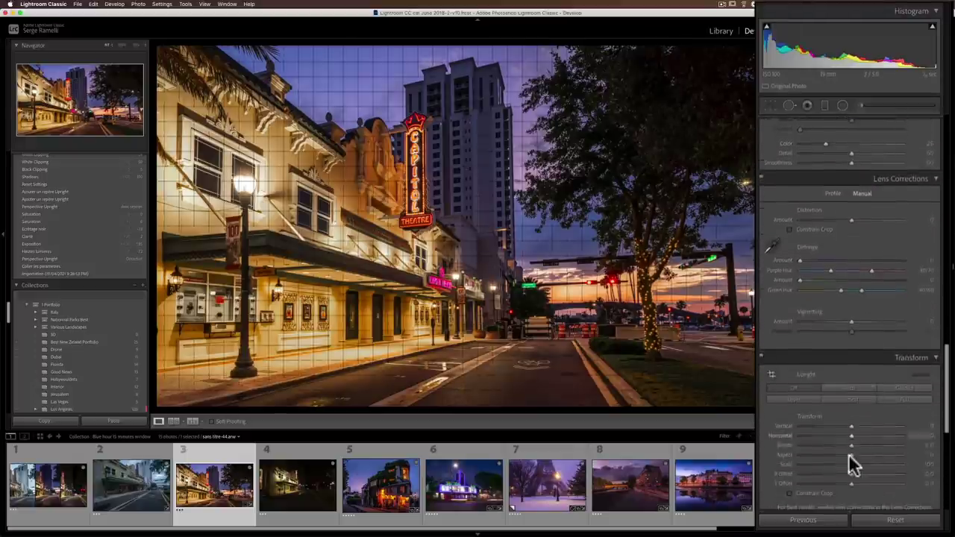
{"action": "scroll", "coordinate": [843, 263], "scroll_direction": "up", "scroll_amount": 3}
{"action": "scroll", "coordinate": [846, 209], "scroll_direction": "down", "scroll_amount": 1}
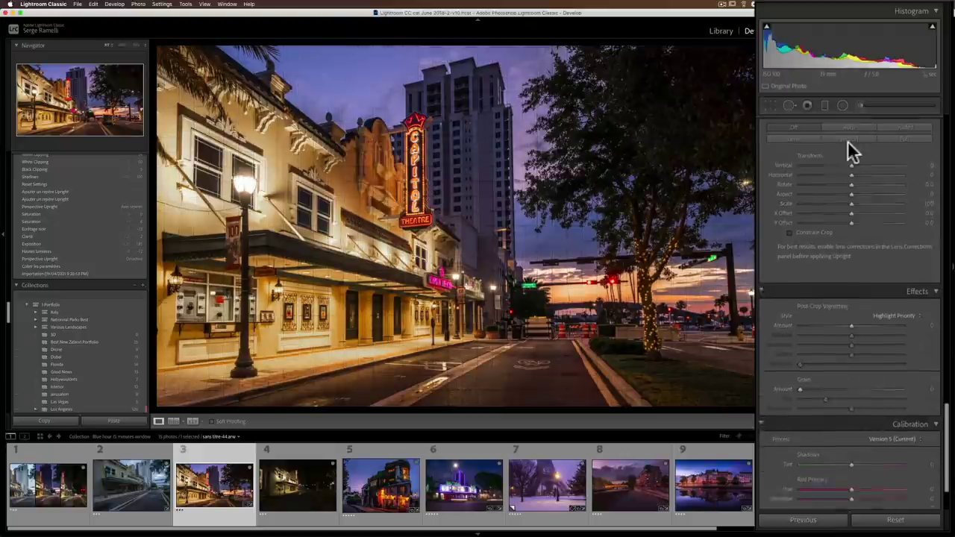
{"action": "left_click", "coordinate": [848, 121]}
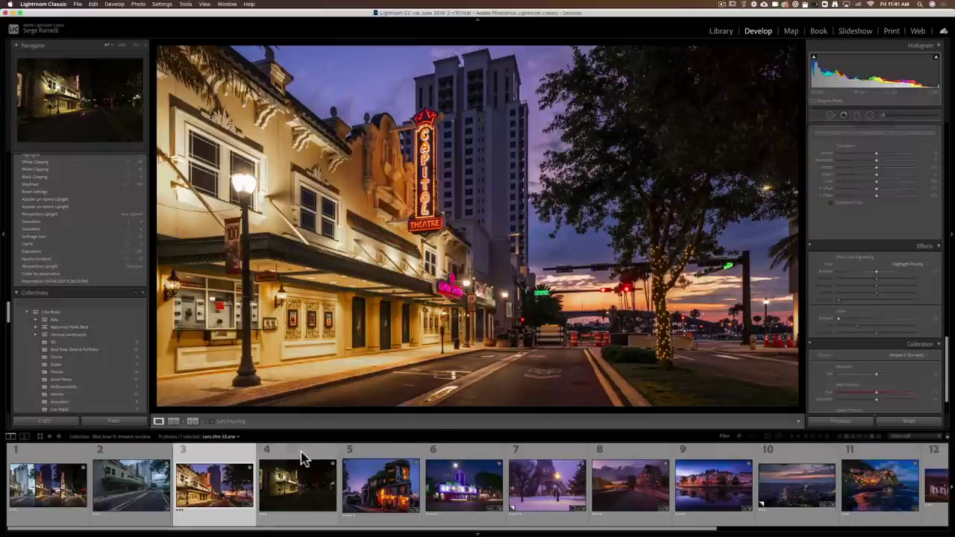
Select the fourth photo, the full-night theatre shot, and set Shadows +100, Highlights -100, Whites +55 and Blacks -42.
{"action": "left_click", "coordinate": [303, 458]}
{"action": "scroll", "coordinate": [888, 250], "scroll_direction": "up", "scroll_amount": 3}
{"action": "scroll", "coordinate": [888, 249], "scroll_direction": "up", "scroll_amount": 10}
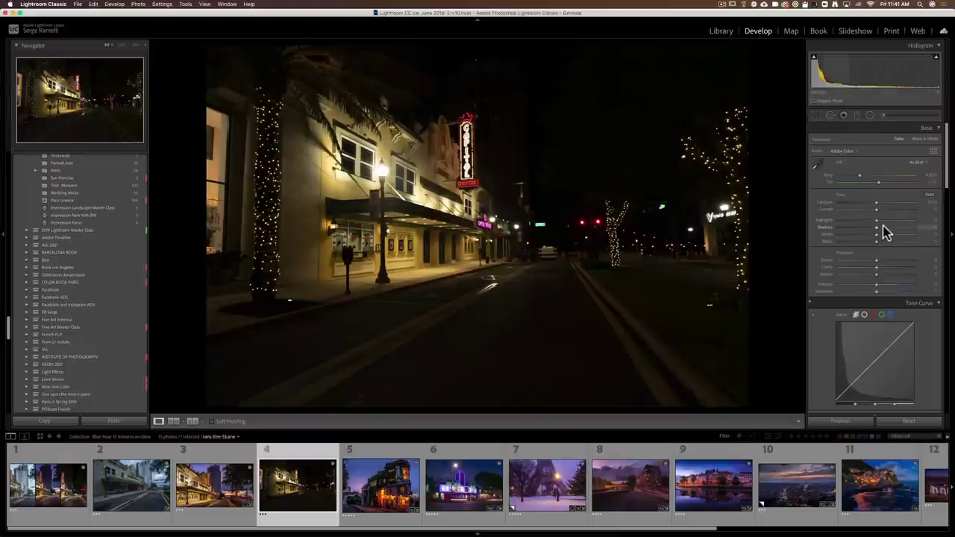
{"action": "left_click", "coordinate": [883, 228]}
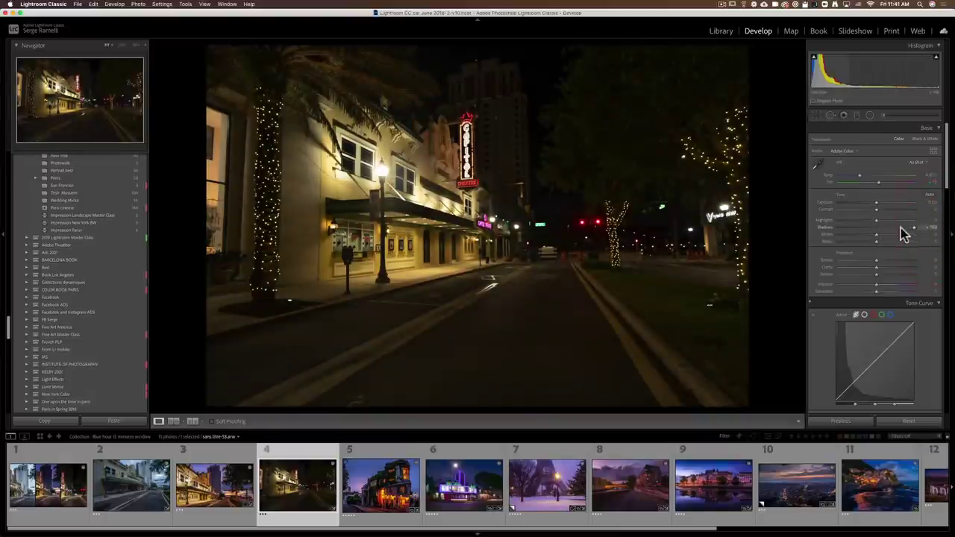
{"action": "left_click_drag", "start_coordinate": [875, 221], "coordinate": [836, 222]}
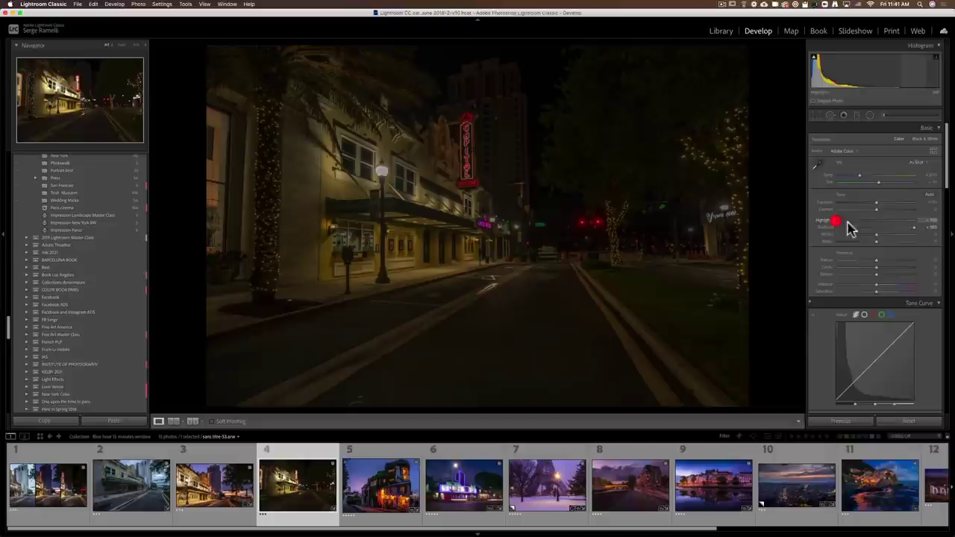
{"action": "left_click_drag", "start_coordinate": [851, 267], "coordinate": [830, 276]}
Set the night photo's Exposure to +1.65 and Contrast to +19, and cool its Temp to 4,082.
{"action": "left_click_drag", "start_coordinate": [853, 223], "coordinate": [869, 224]}
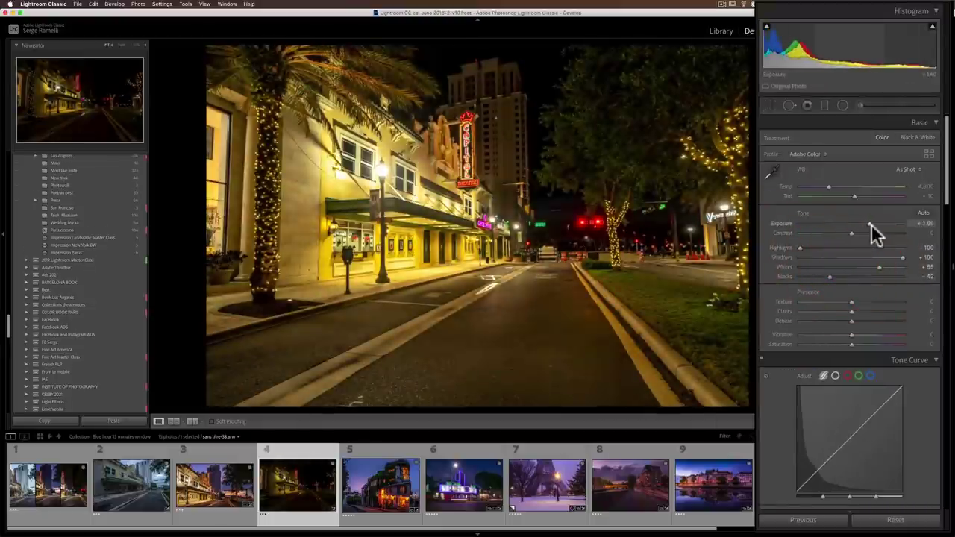
{"action": "left_click", "coordinate": [863, 231]}
{"action": "left_click_drag", "start_coordinate": [866, 223], "coordinate": [868, 224]}
{"action": "left_click", "coordinate": [867, 224]}
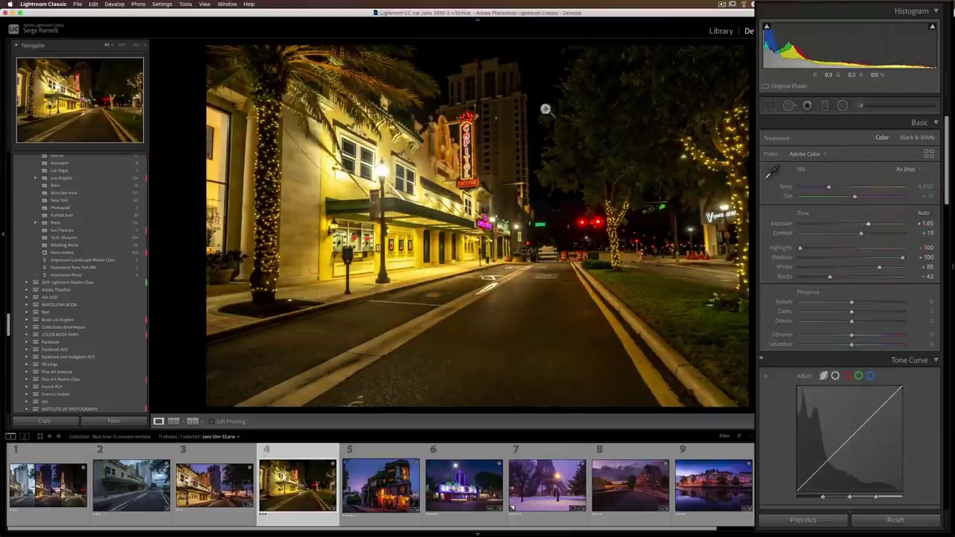
{"action": "left_click", "coordinate": [826, 187]}
{"action": "left_click", "coordinate": [820, 187]}
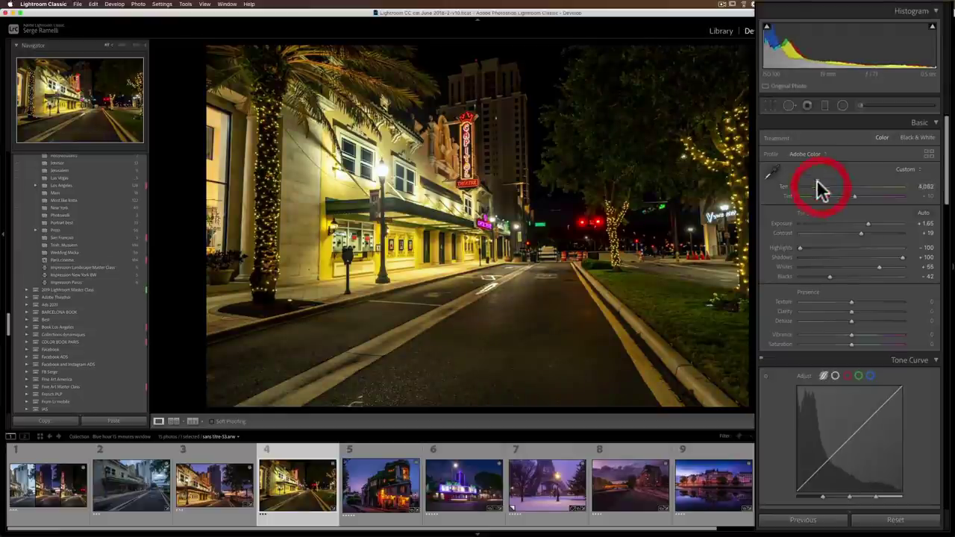
Crop the night photo freely, cutting away the palm trunk side and the foreground road, and apply the crop.
{"action": "left_click", "coordinate": [769, 107]}
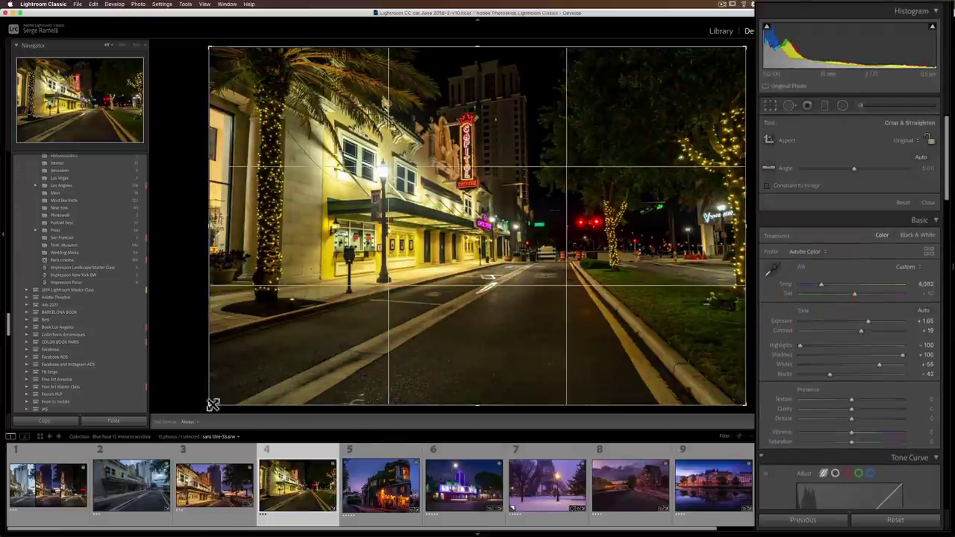
{"action": "left_click_drag", "start_coordinate": [237, 403], "coordinate": [251, 369]}
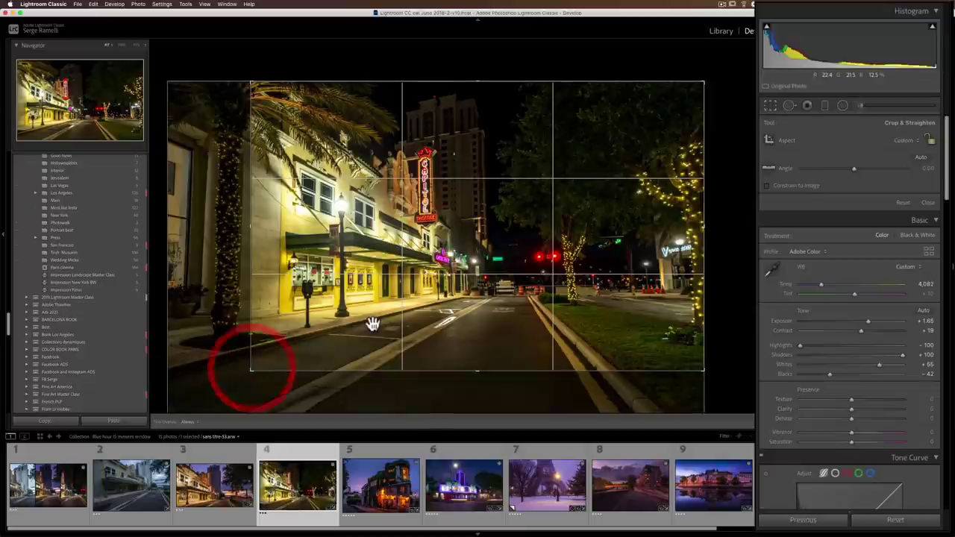
{"action": "double_click", "coordinate": [420, 306]}
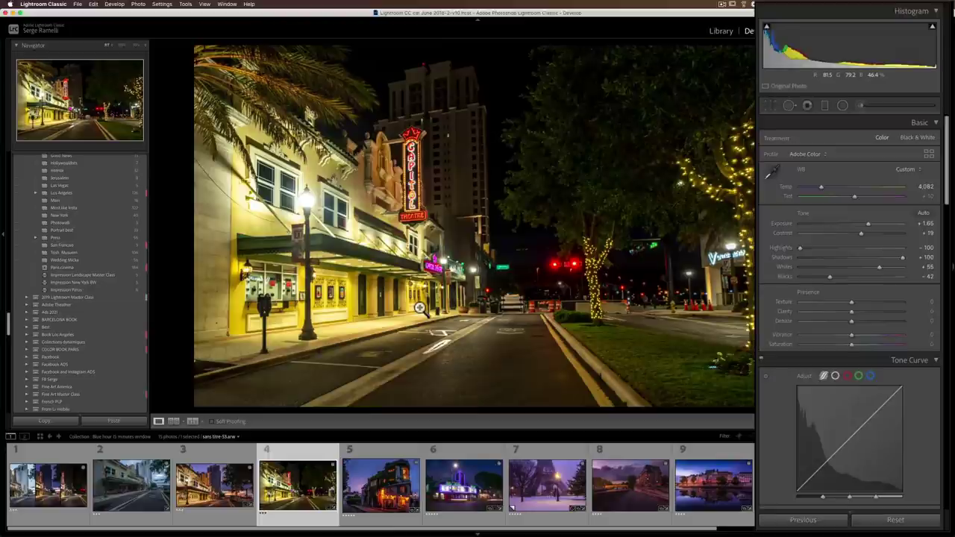
Select the fifth photo, the blue-hour corner building with glowing orange windows.
{"action": "left_click", "coordinate": [376, 481]}
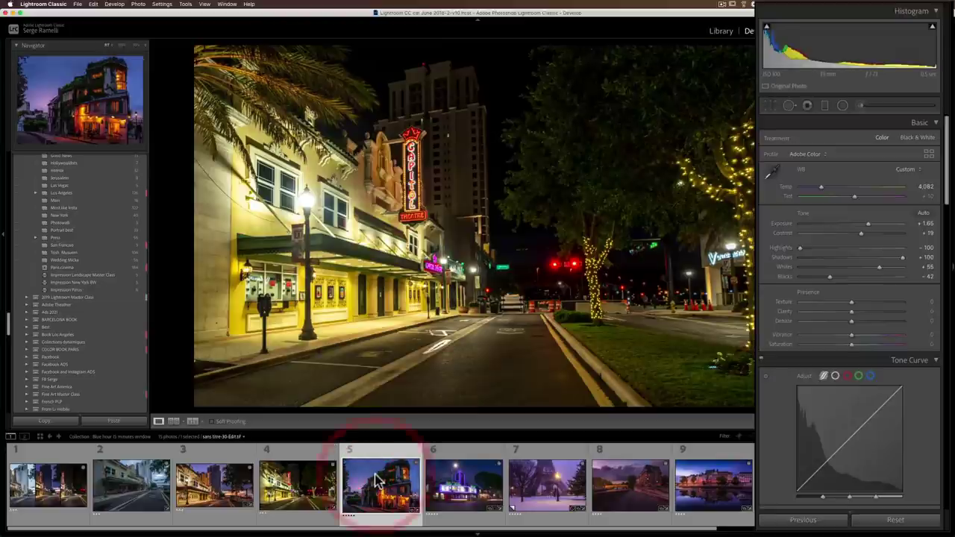